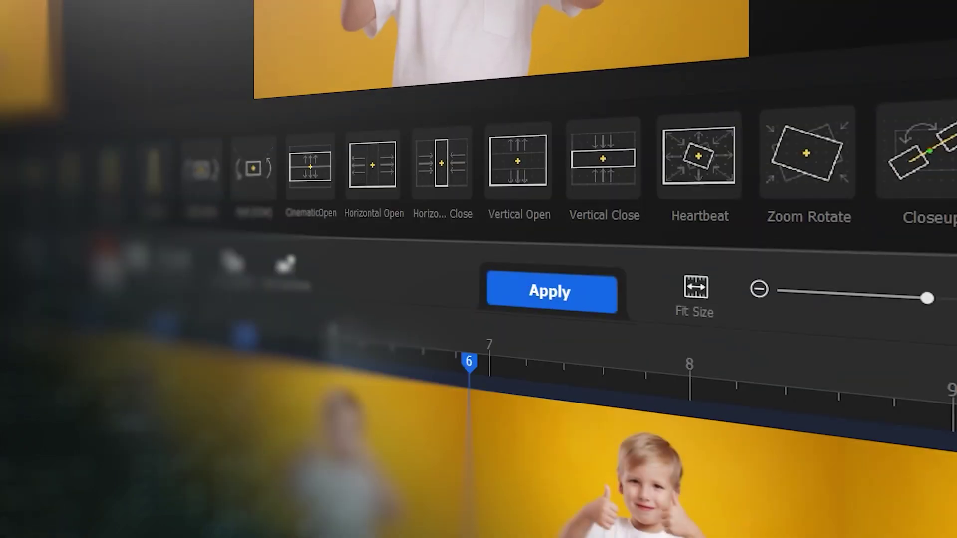
# Launch VideoProc Vlogger and create a new 1920x1080 project.
pyautogui.click(107, 267)
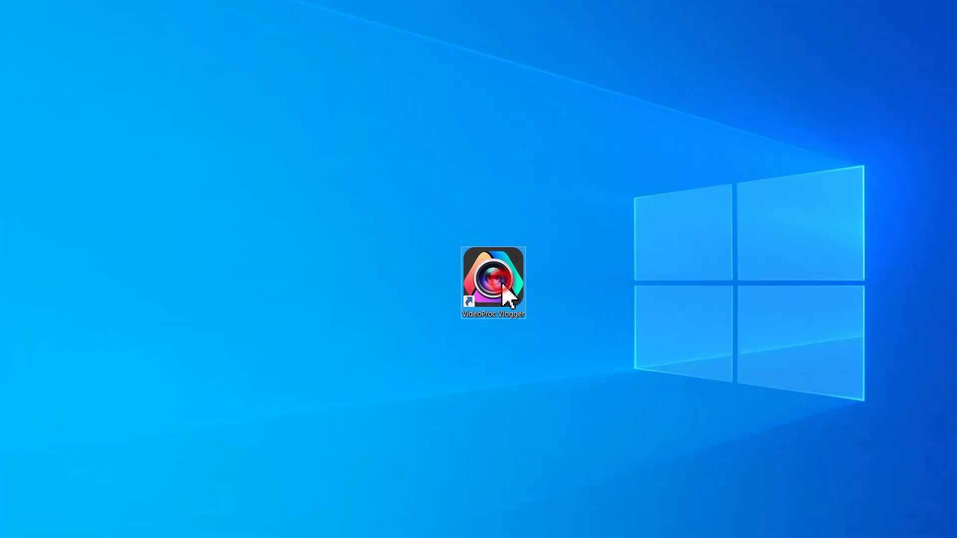
pyautogui.doubleClick(503, 286)
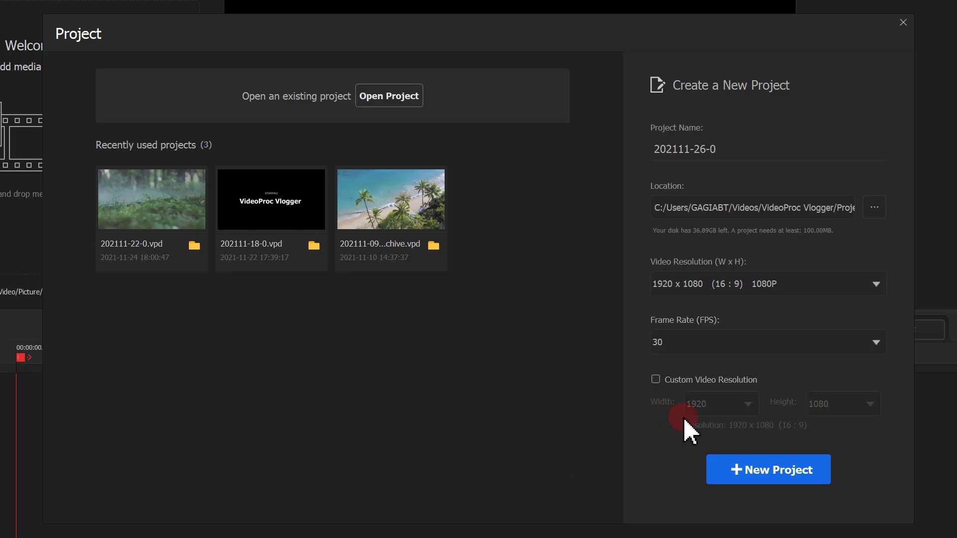
pyautogui.click(758, 473)
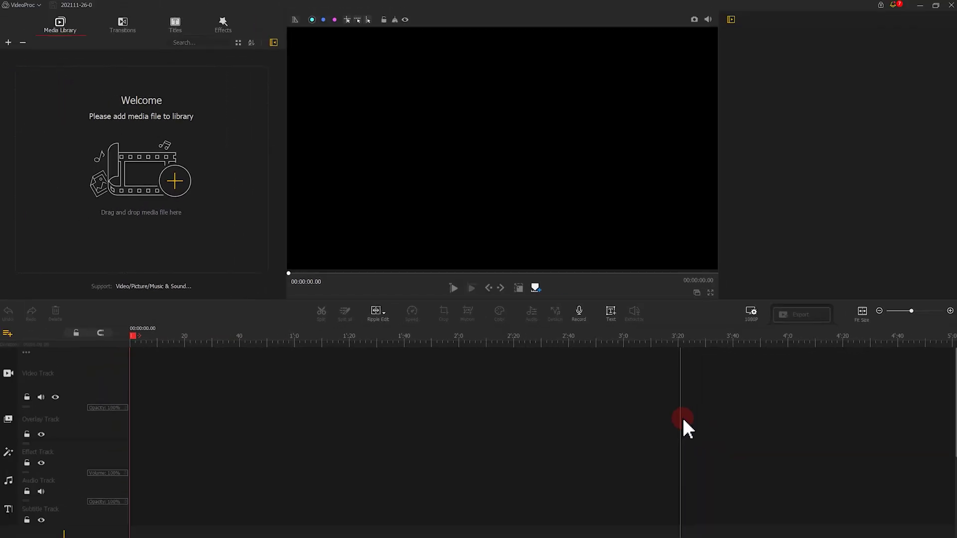
# Import the video of the boy on a yellow background into the Media Library.
pyautogui.click(176, 178)
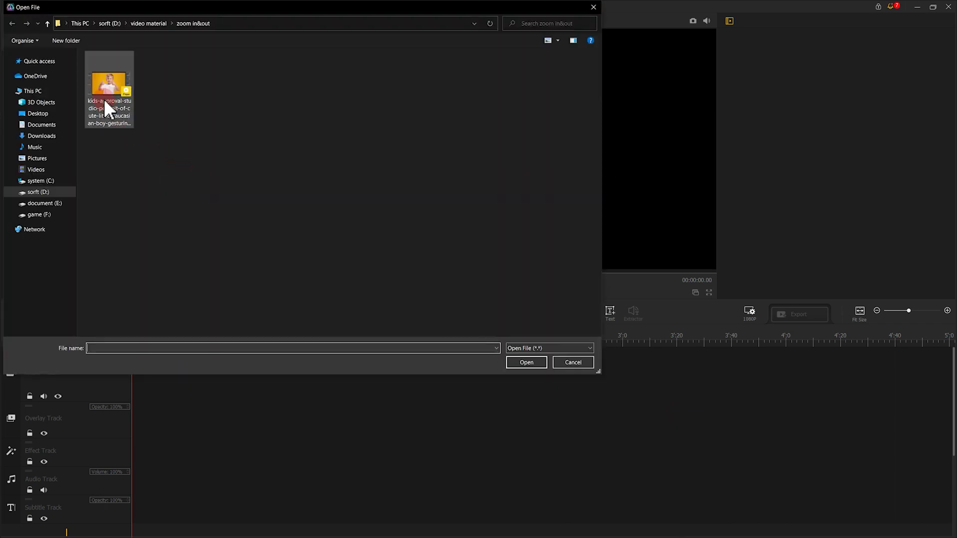
pyautogui.click(108, 105)
pyautogui.click(518, 360)
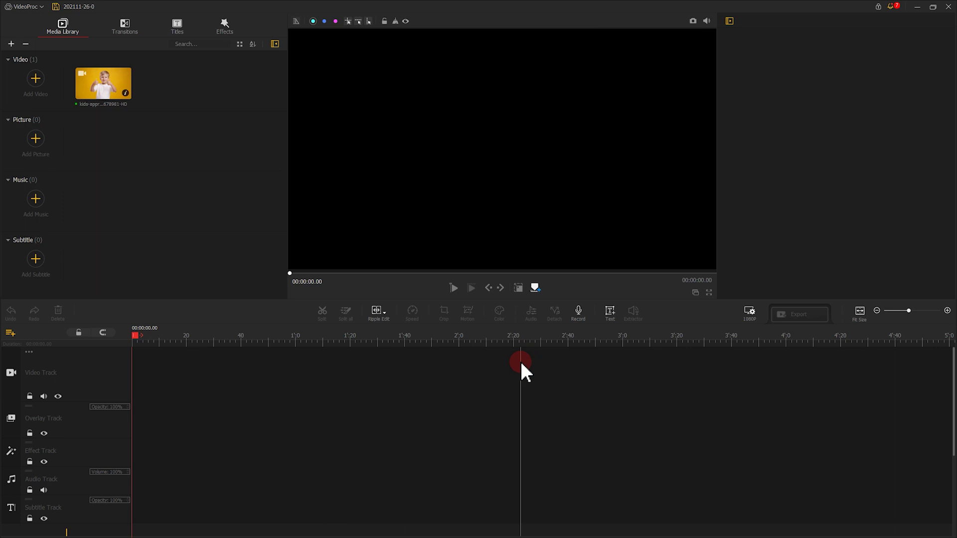
# Place the boy clip on the Video Track, open the Motion Editor, and preview Zoom Out.
pyautogui.moveTo(103, 85); pyautogui.dragTo(187, 385)
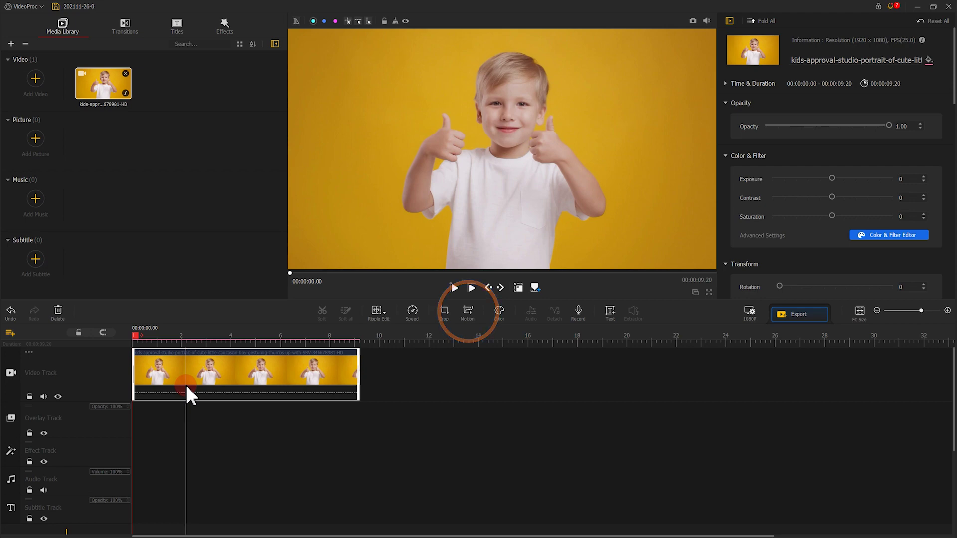
pyautogui.click(464, 319)
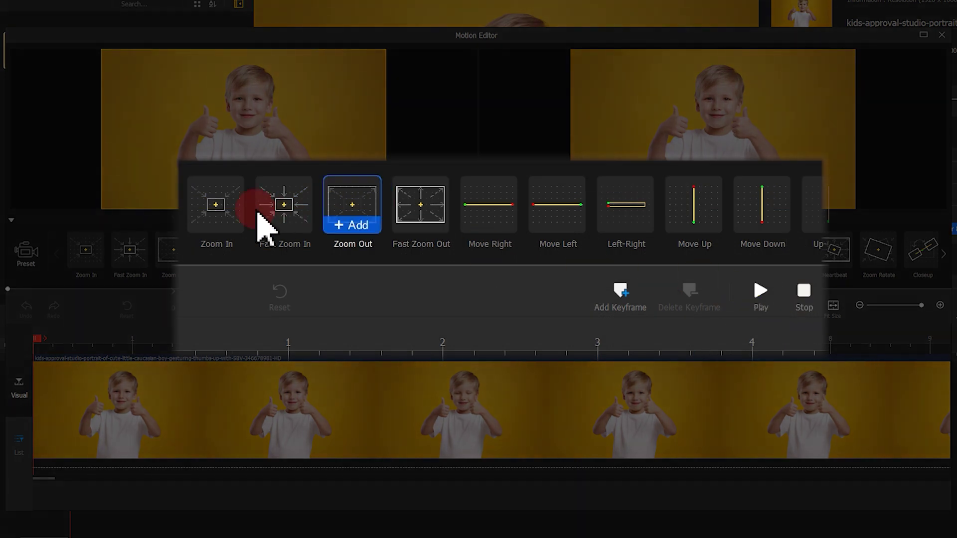
pyautogui.click(225, 226)
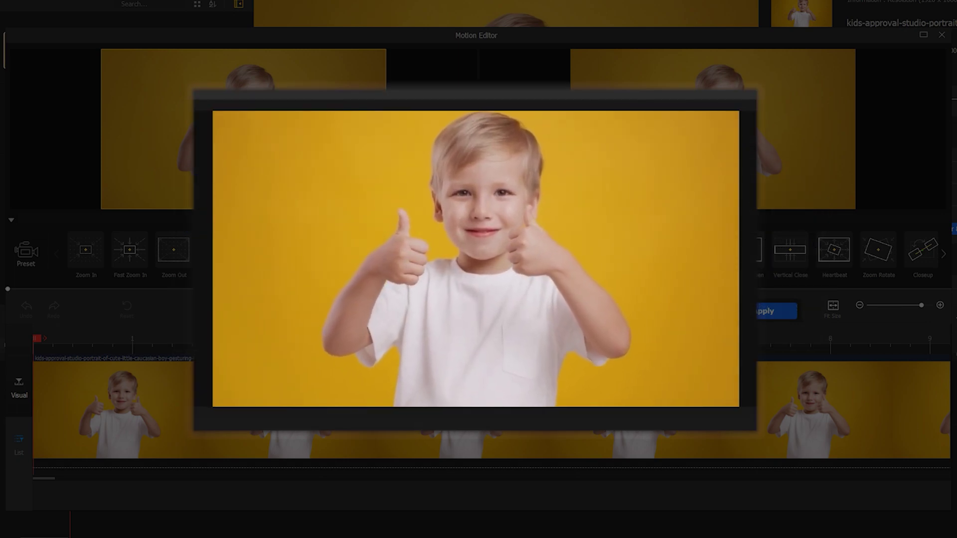
pyautogui.click(458, 325)
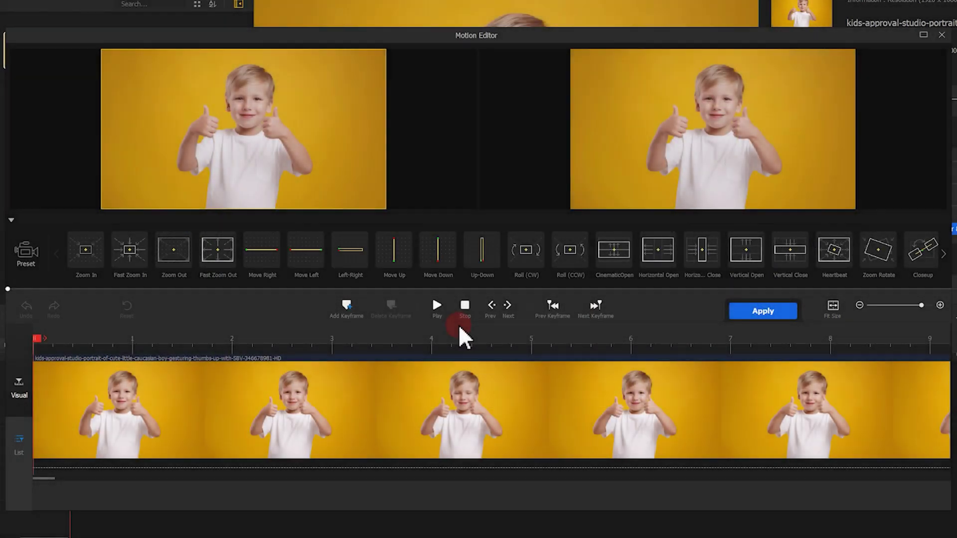
# Preview the Zoom In preset, reset it, then apply Fast Zoom In instead.
pyautogui.click(92, 244)
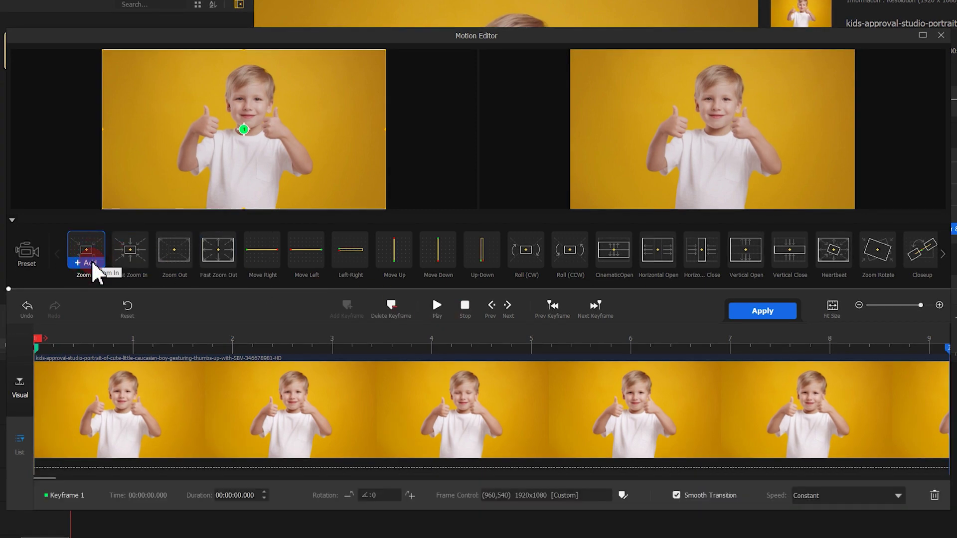
pyautogui.click(434, 310)
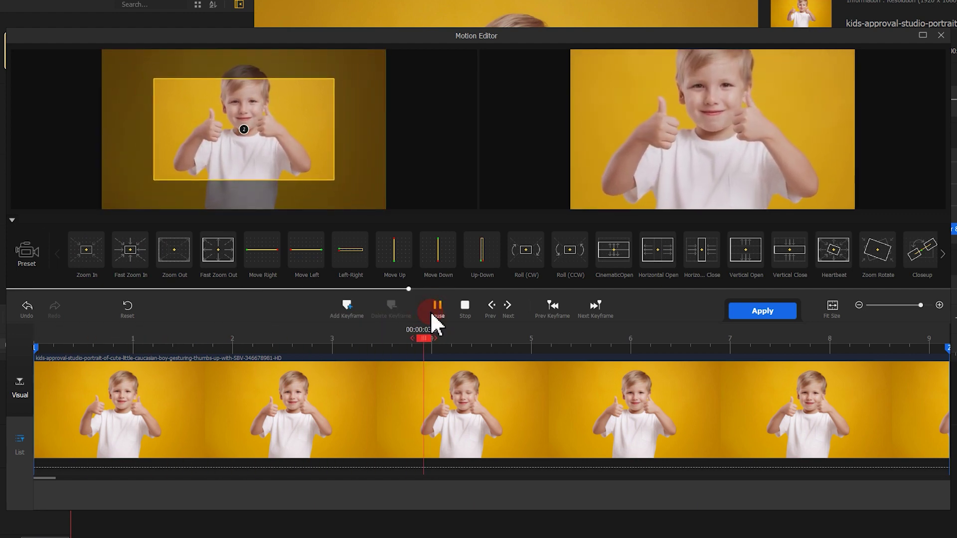
pyautogui.click(436, 323)
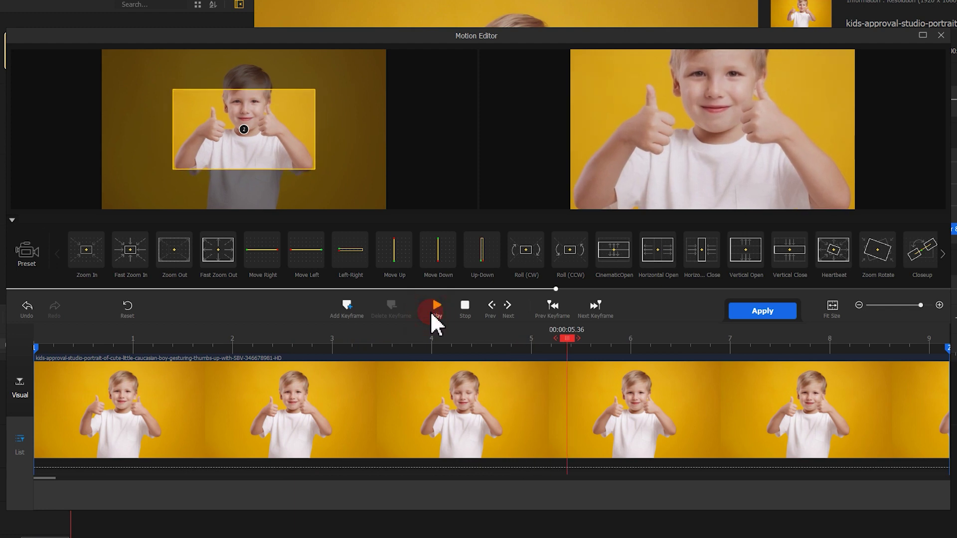
pyautogui.click(153, 312)
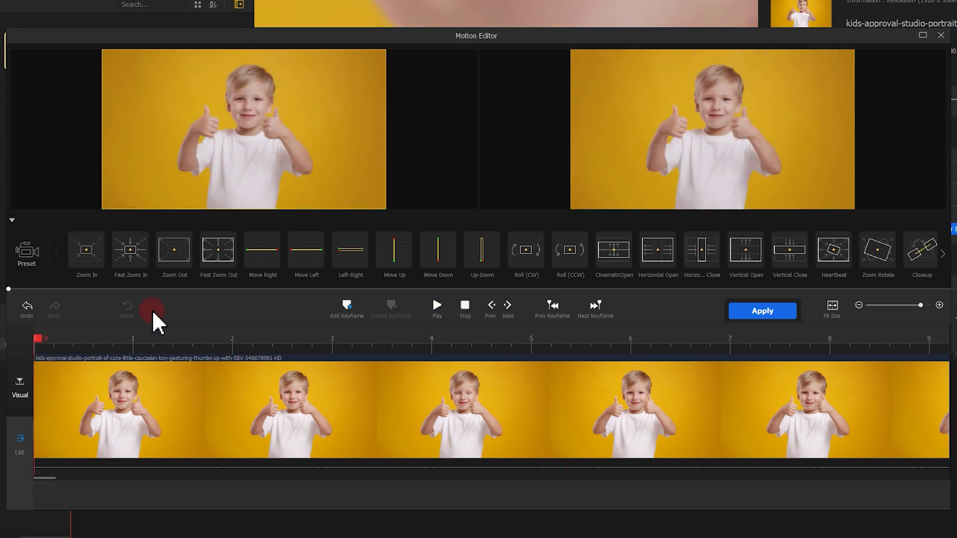
pyautogui.click(139, 262)
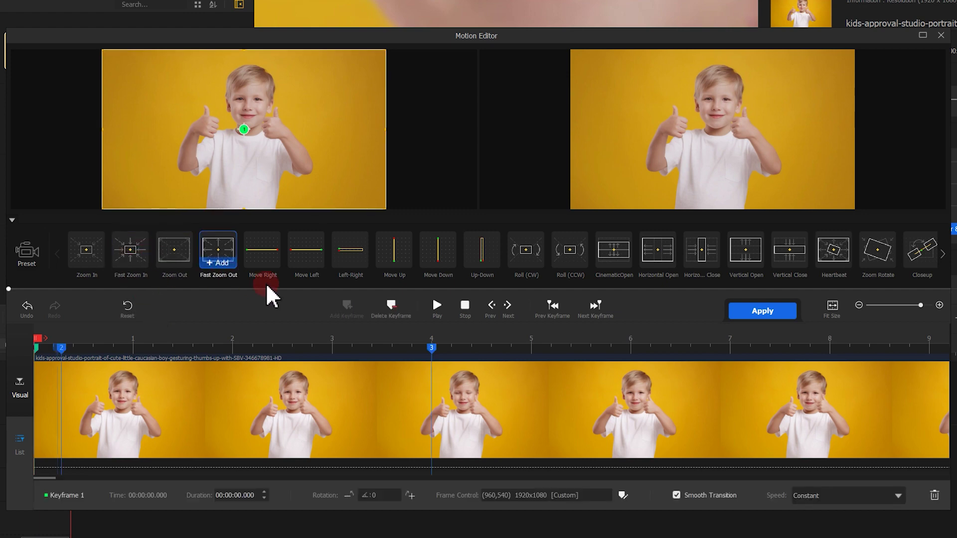
# Preview the fast zoom, then apply the Zoom Out preset and play its preview.
pyautogui.click(425, 303)
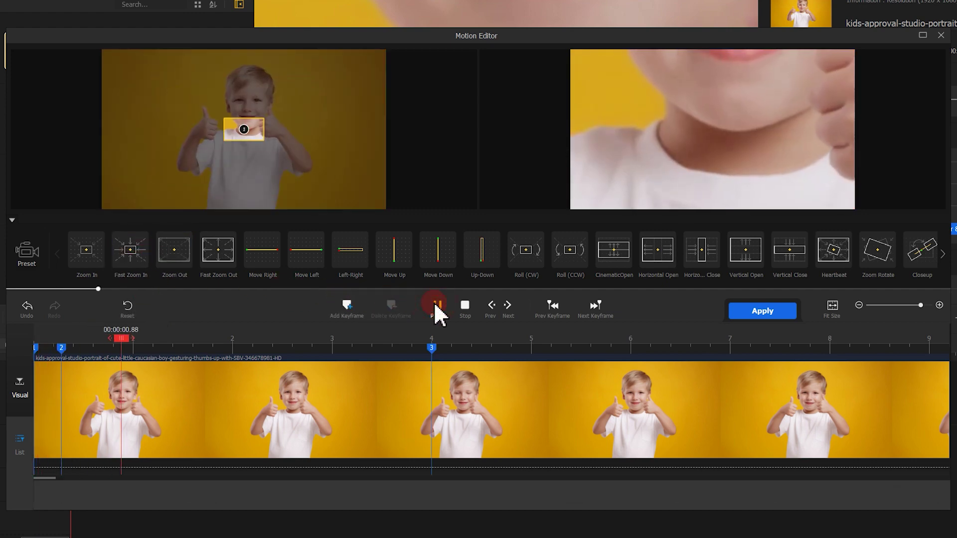
pyautogui.click(182, 269)
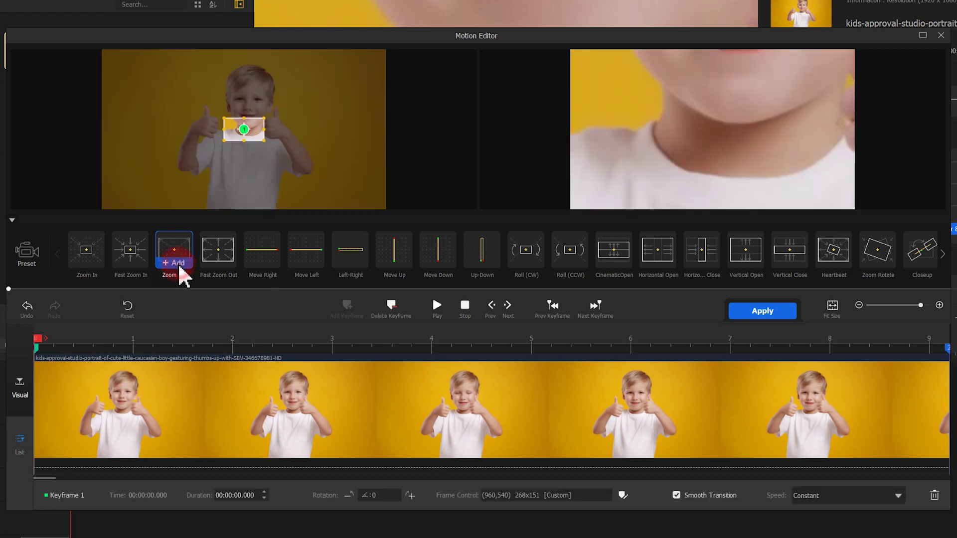
pyautogui.click(420, 302)
pyautogui.click(434, 305)
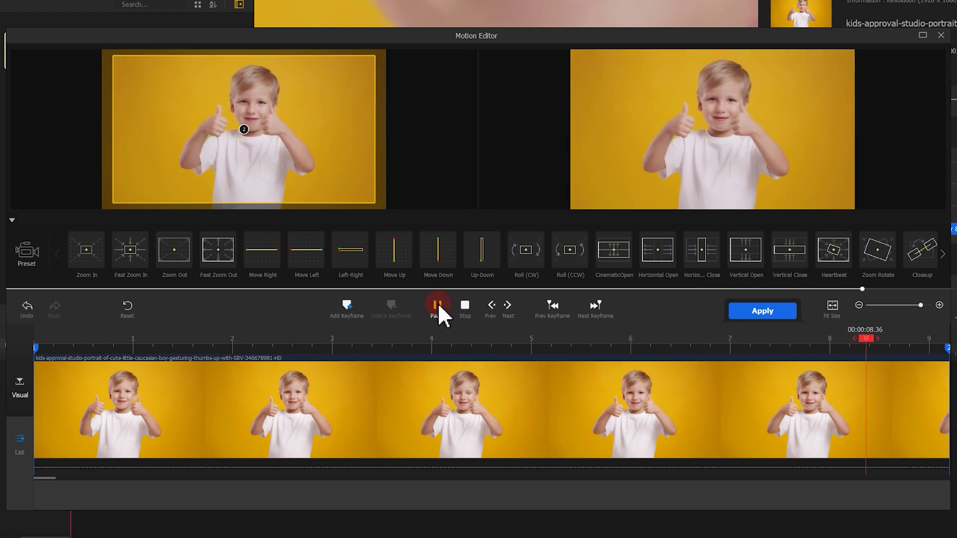
pyautogui.click(438, 306)
# Rewind, apply Fast Zoom Out, and preview the chin close-up zooming out to full frame.
pyautogui.click(465, 306)
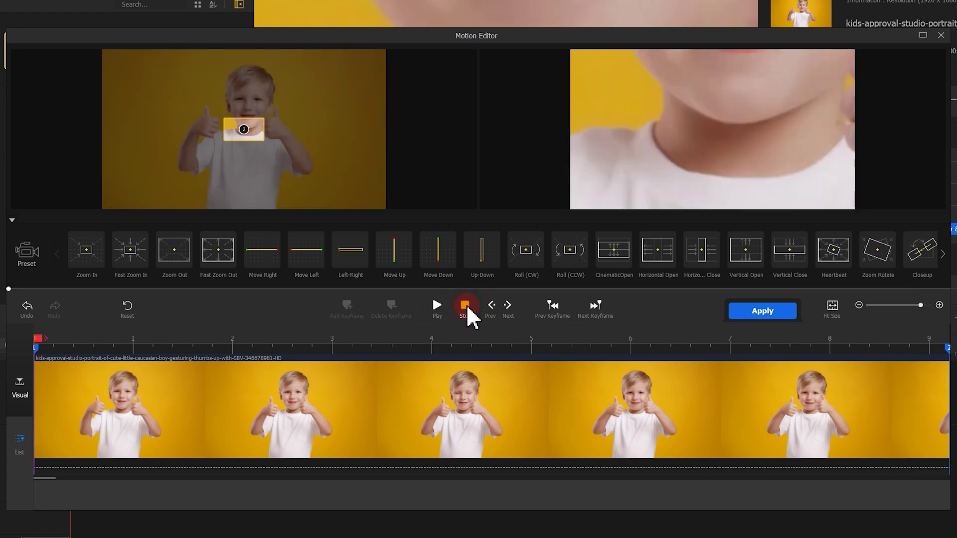
pyautogui.click(218, 264)
pyautogui.click(438, 306)
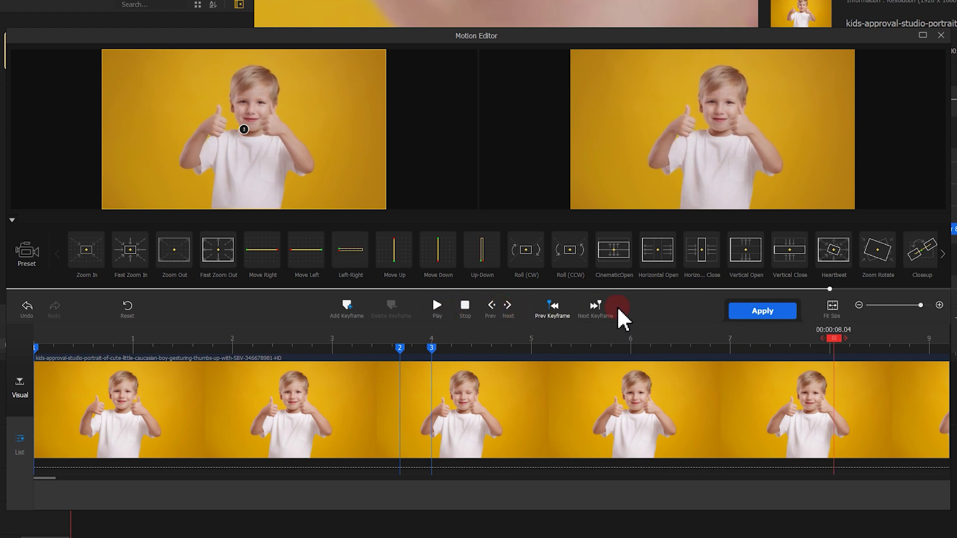
# Apply the motion, return to the main editor, and play the clip, pausing at 00:00:06.76.
pyautogui.click(772, 314)
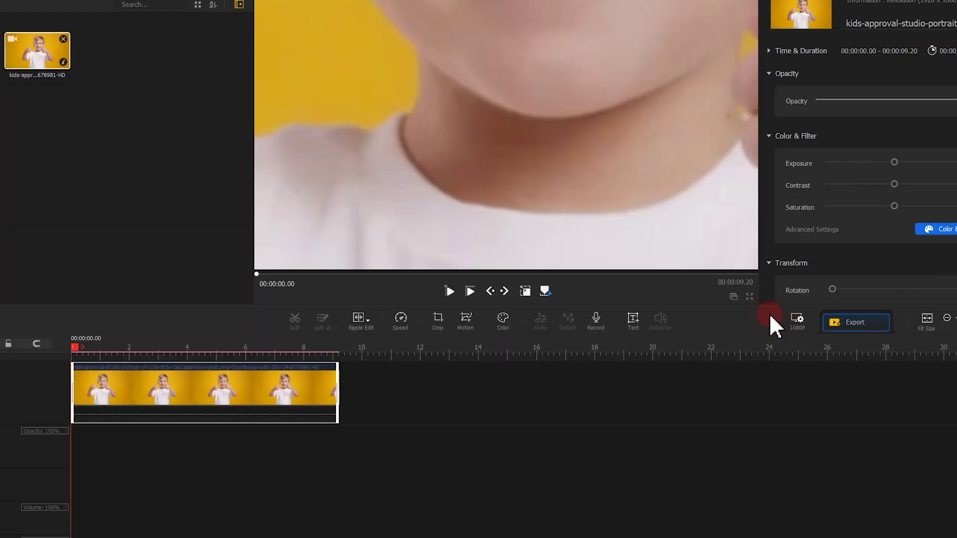
pyautogui.click(448, 290)
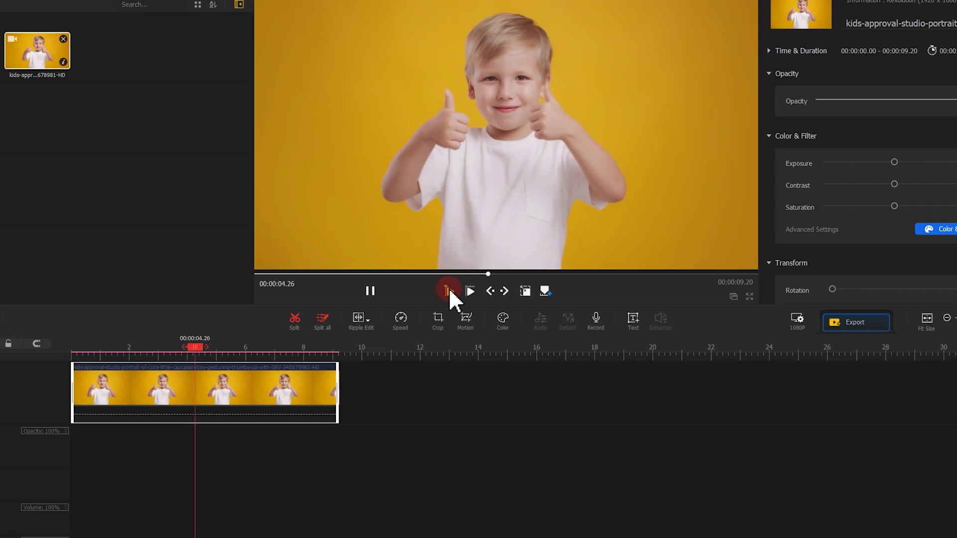
pyautogui.click(373, 291)
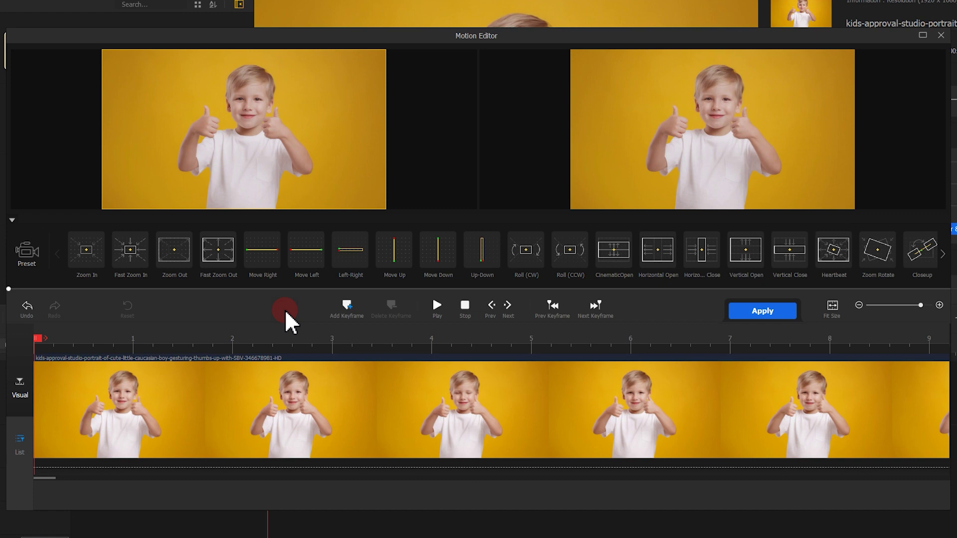
# Add Zoom In with keyframes at 00:00:01.28 and 00:00:03.40, then preview the mouth close-up.
pyautogui.click(85, 262)
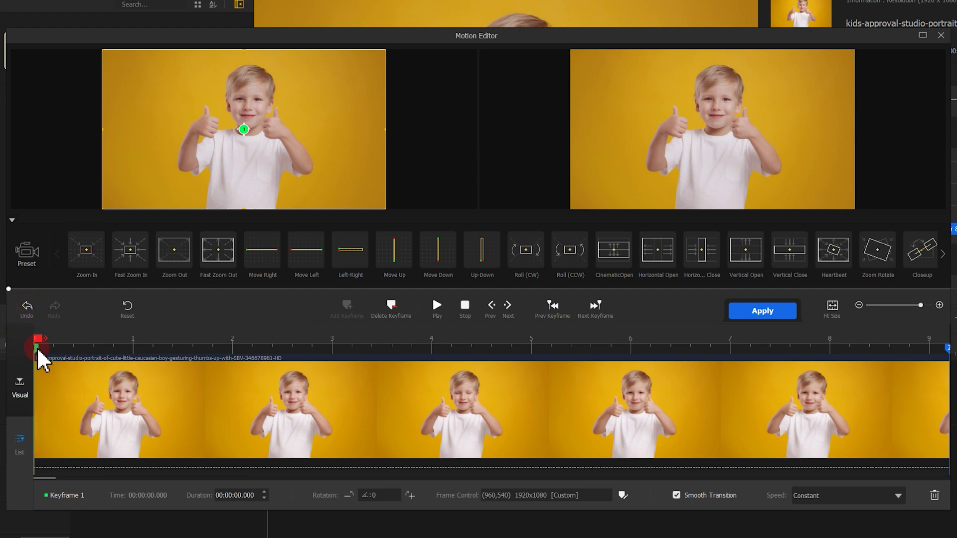
pyautogui.moveTo(40, 356); pyautogui.dragTo(167, 367)
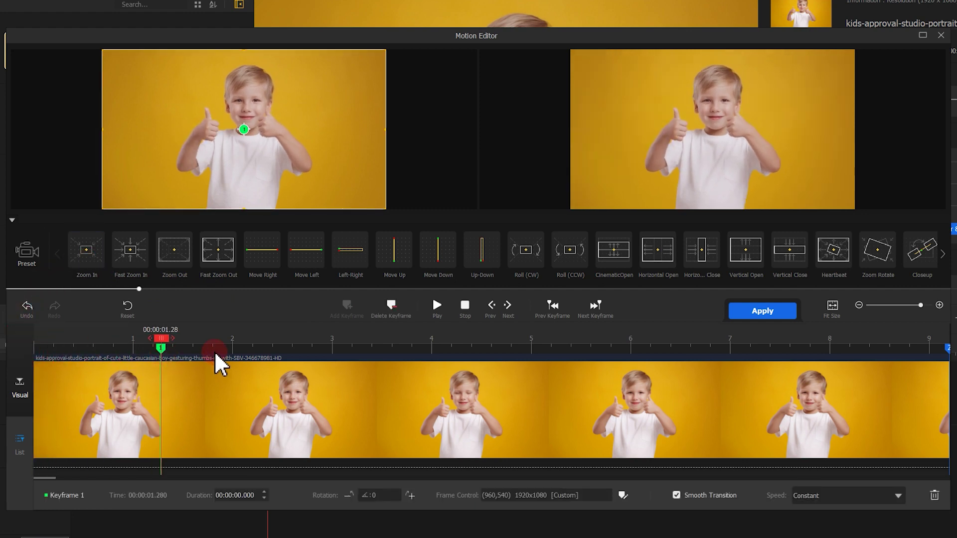
pyautogui.moveTo(947, 354)
pyautogui.mouseDown()
pyautogui.moveTo(381, 353)
pyautogui.moveTo(180, 364)
pyautogui.moveTo(163, 354)
pyautogui.moveTo(175, 359)
pyautogui.mouseUp()
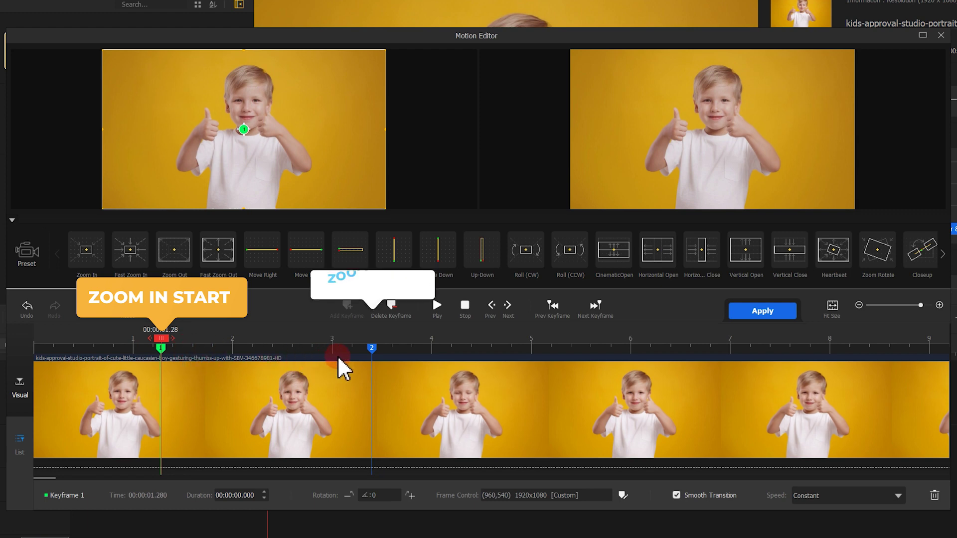
pyautogui.click(372, 349)
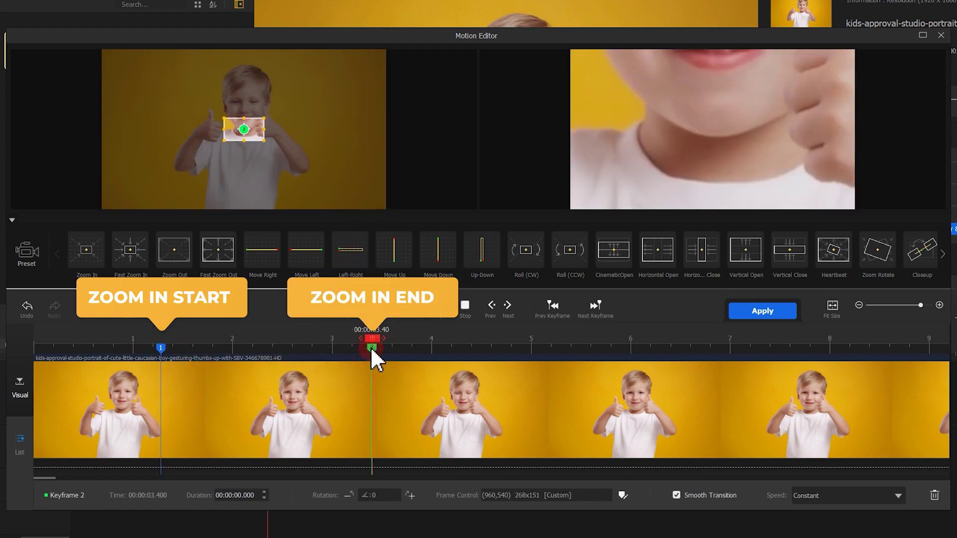
pyautogui.moveTo(375, 337); pyautogui.dragTo(103, 346)
pyautogui.click(439, 312)
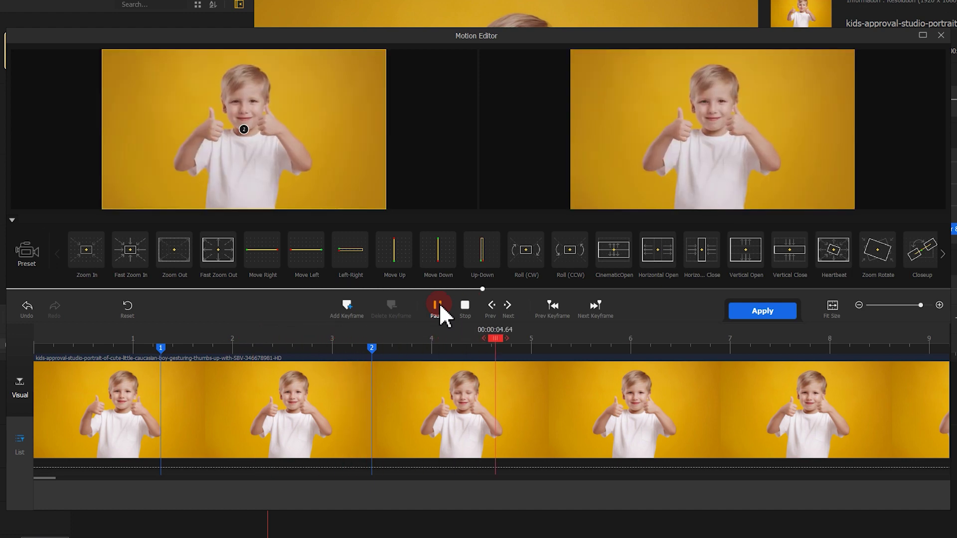
pyautogui.click(439, 312)
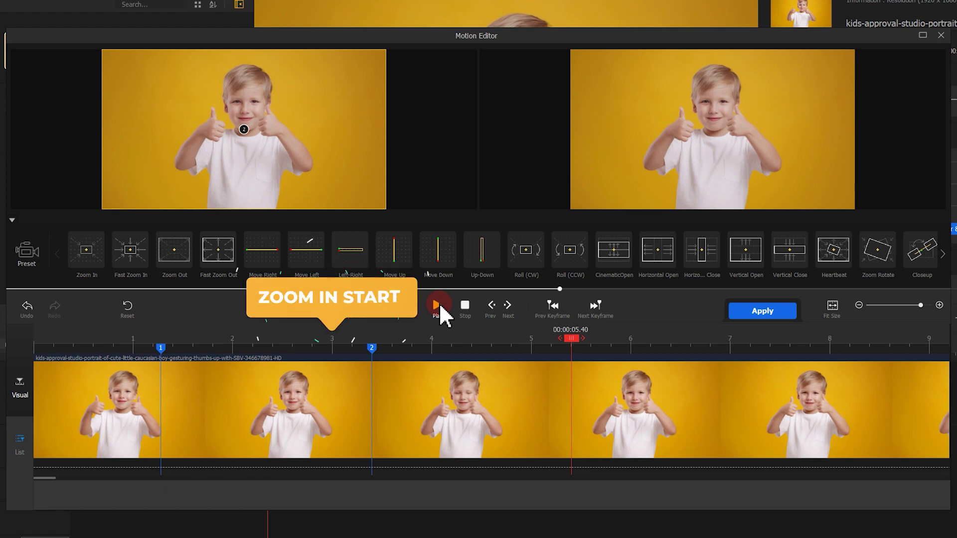
# Move the zoom-in keyframes to about 3 s and 8 s and preview the slower zoom.
pyautogui.moveTo(160, 349); pyautogui.dragTo(336, 355)
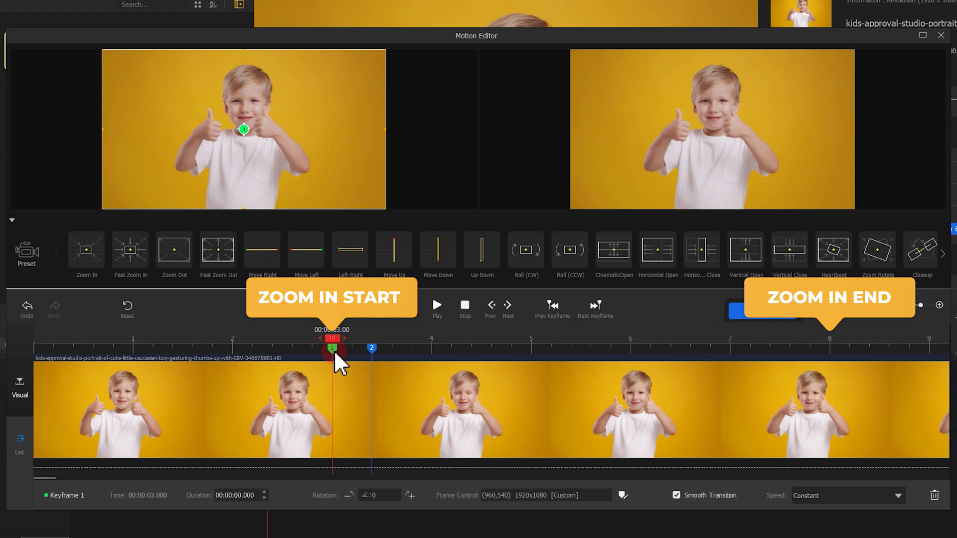
pyautogui.moveTo(375, 353); pyautogui.dragTo(838, 354)
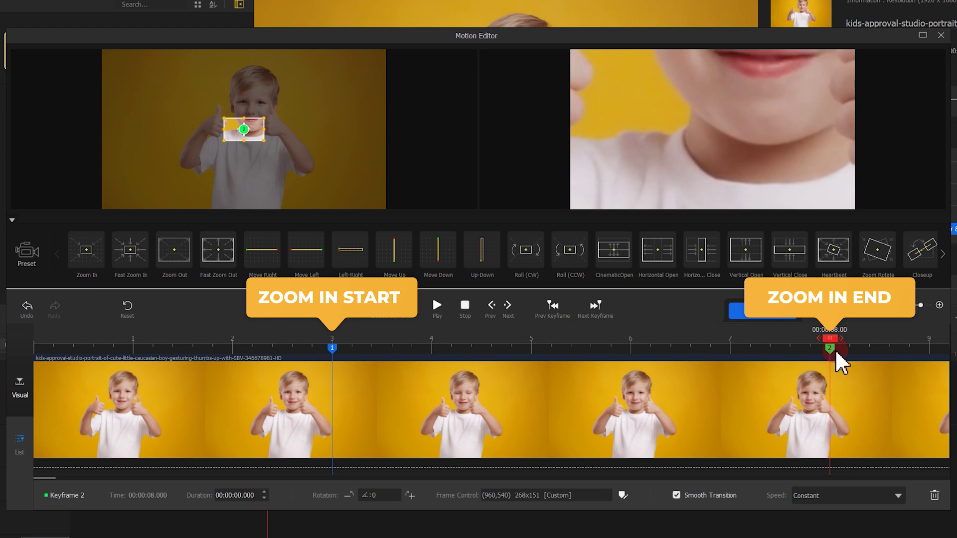
pyautogui.click(468, 306)
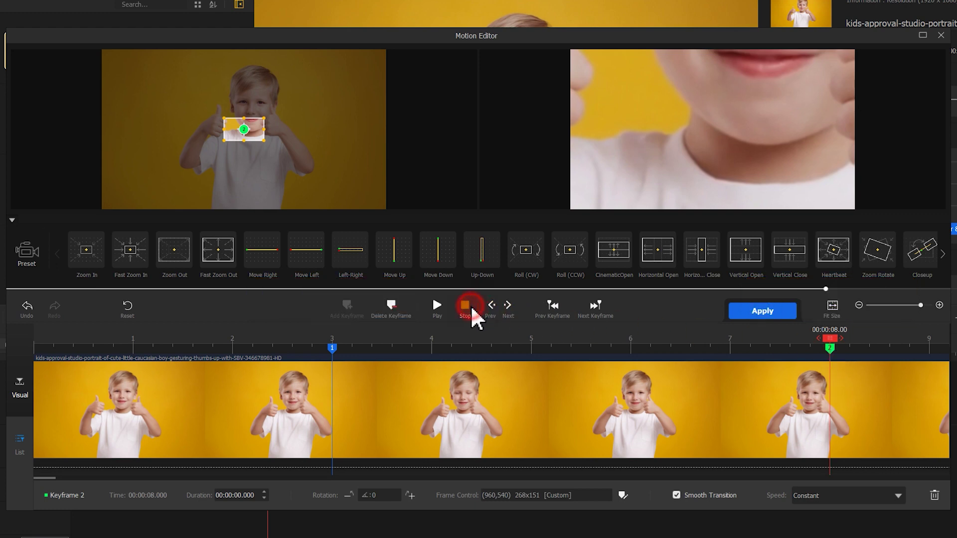
pyautogui.click(436, 309)
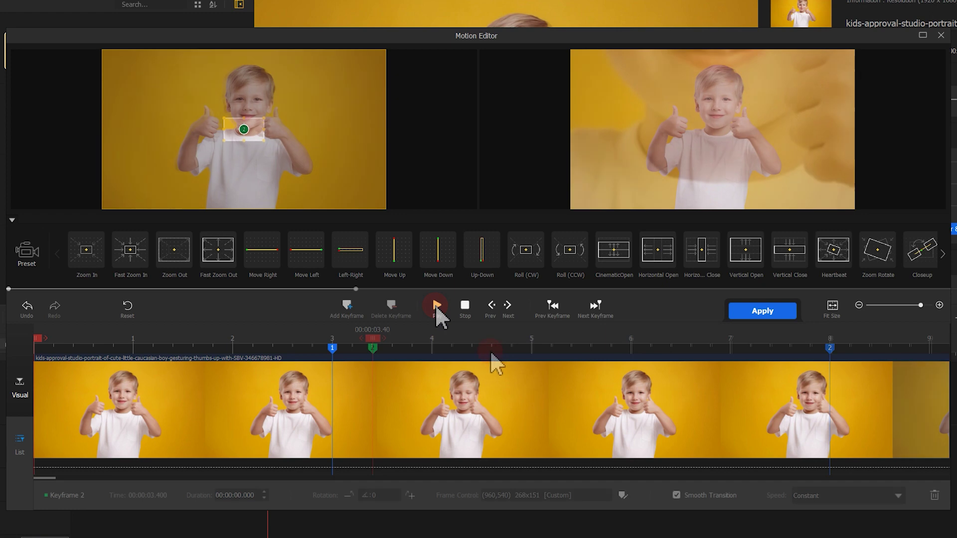
# Retime the zoom-in keyframes to about 1.5 s and 00:00:02.84.
pyautogui.moveTo(434, 349); pyautogui.dragTo(218, 351)
pyautogui.moveTo(373, 351); pyautogui.dragTo(627, 361)
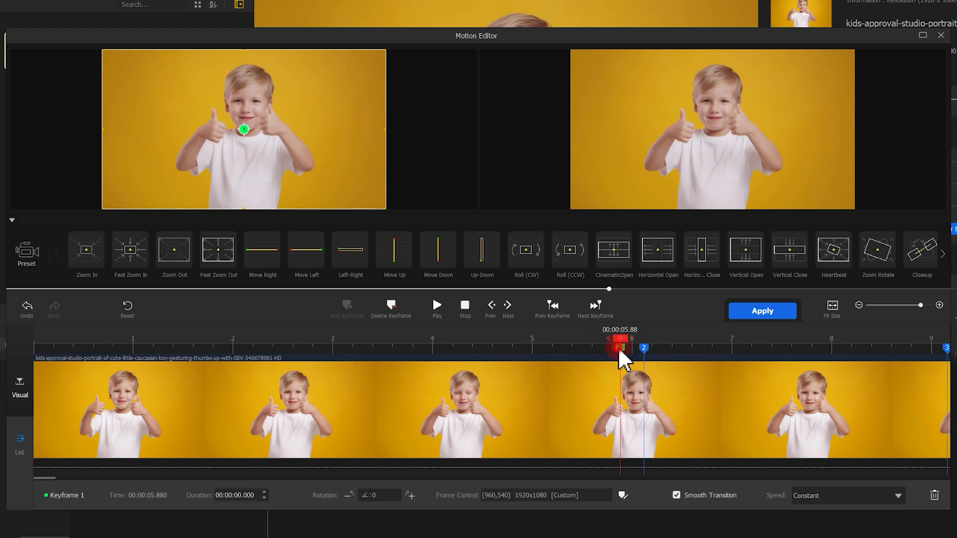
pyautogui.moveTo(624, 361); pyautogui.dragTo(239, 357)
pyautogui.moveTo(643, 347); pyautogui.dragTo(320, 342)
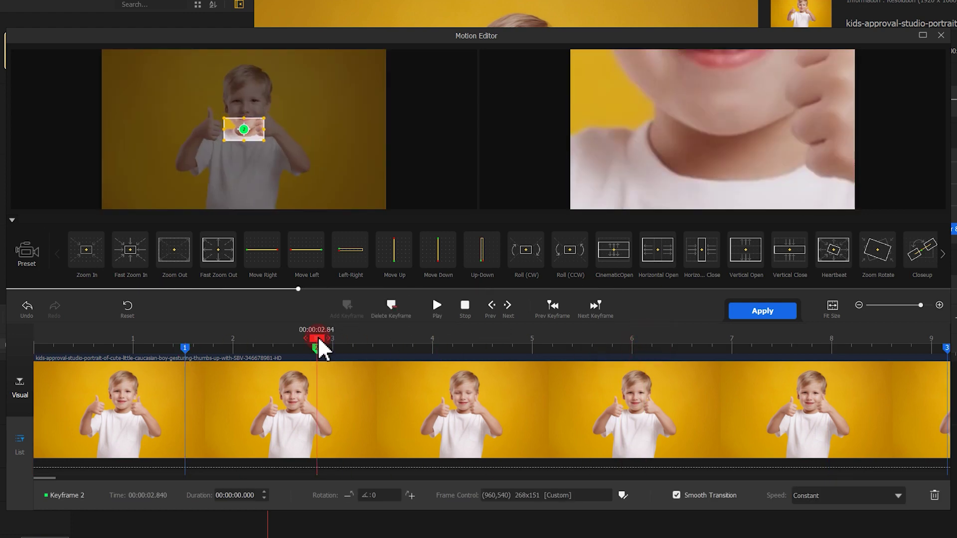
pyautogui.click(65, 342)
# Preview the shortened zoom, then apply the Roll (CW) preset and preview the roll.
pyautogui.click(437, 307)
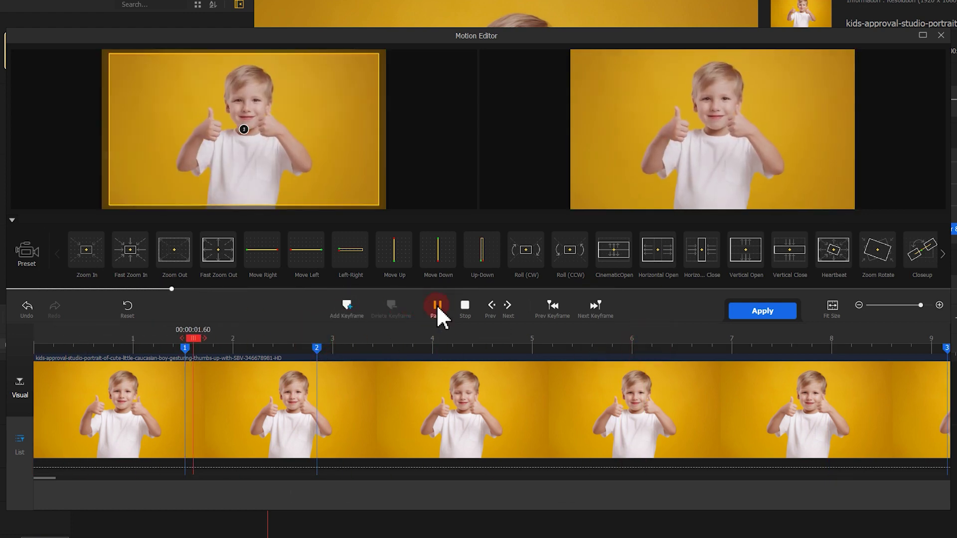
pyautogui.click(465, 306)
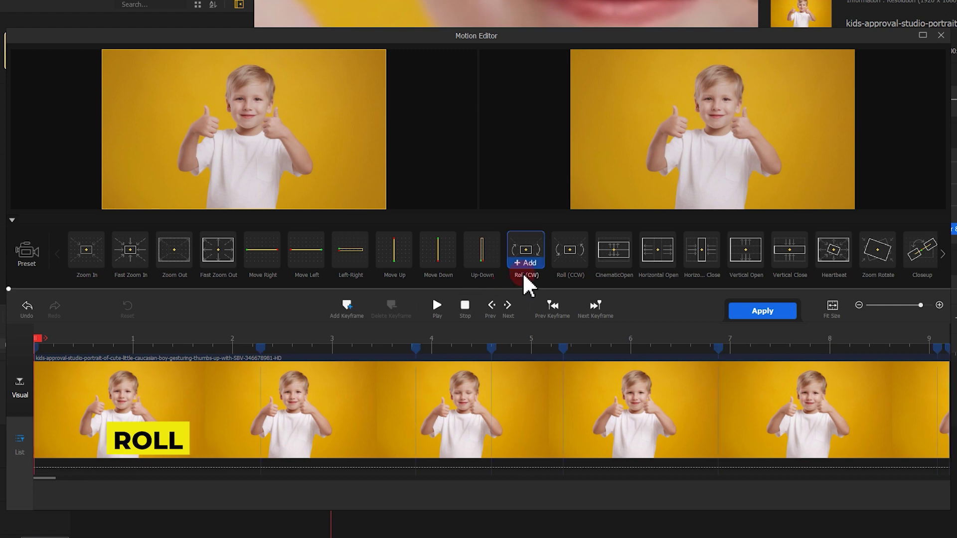
pyautogui.click(527, 263)
pyautogui.click(437, 306)
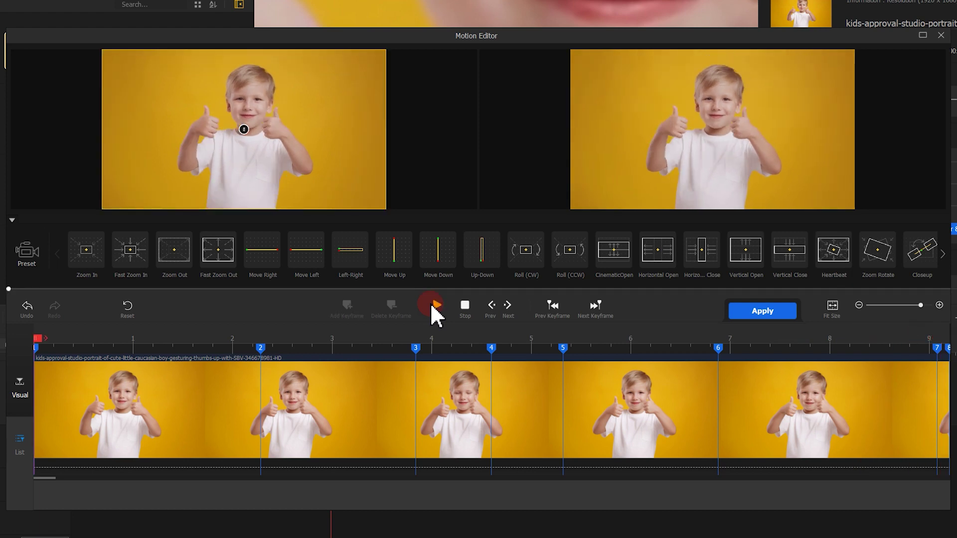
pyautogui.click(613, 257)
pyautogui.click(424, 309)
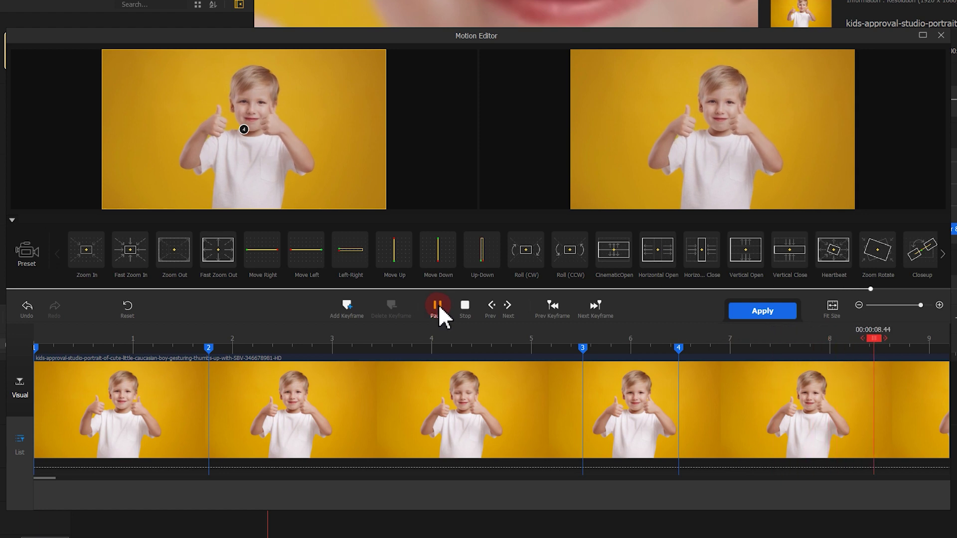
# Add Roll (CW), Vertical Open and Heartbeat presets, then Reset to clear every keyframe.
pyautogui.click(536, 266)
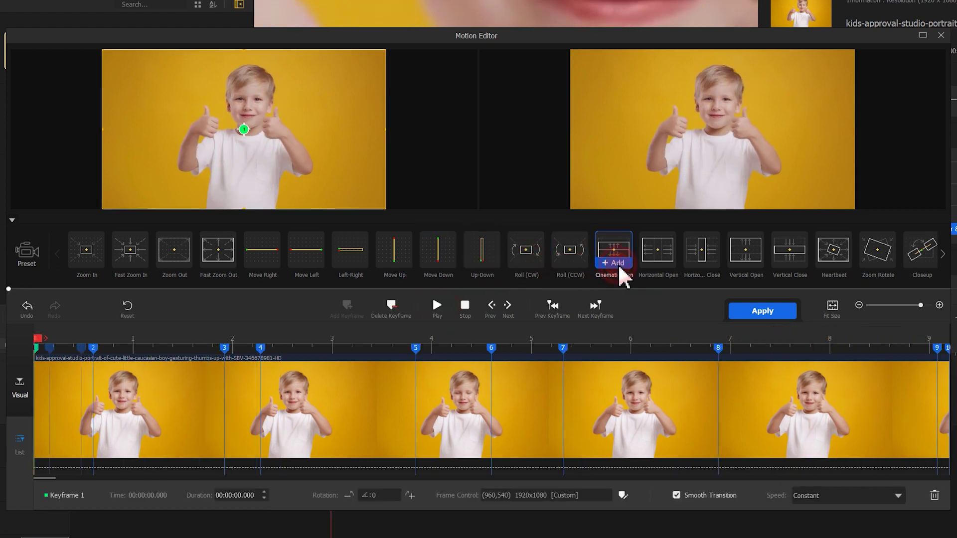
pyautogui.moveTo(762, 277)
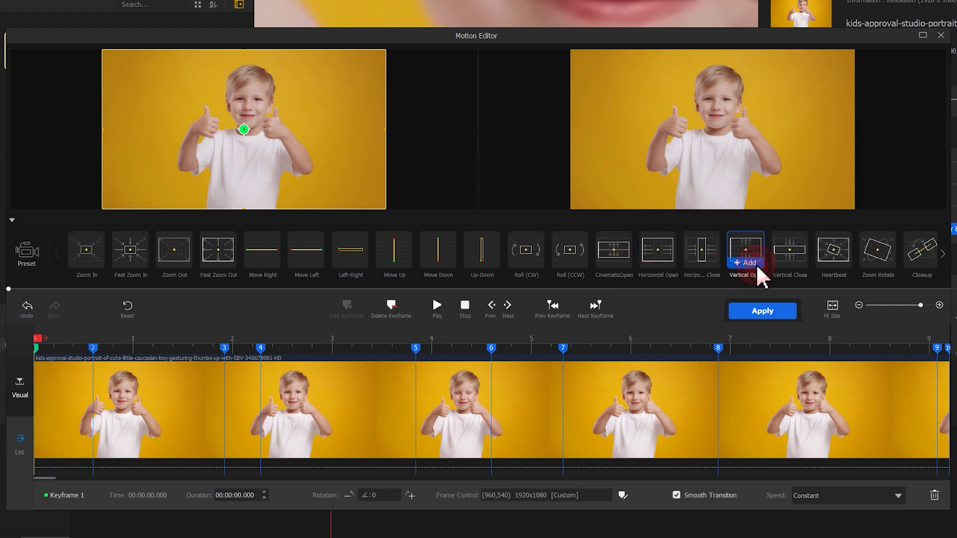
pyautogui.click(791, 263)
pyautogui.click(833, 262)
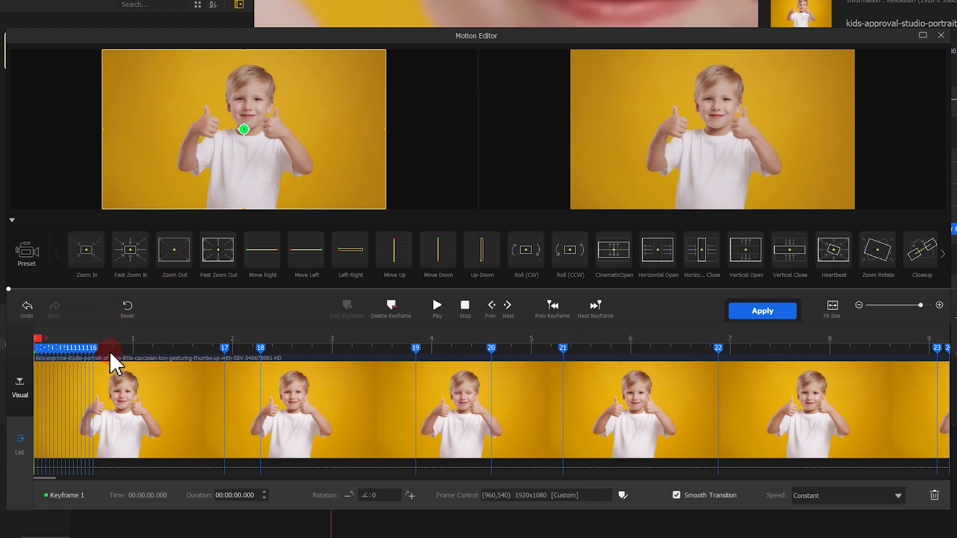
pyautogui.click(127, 308)
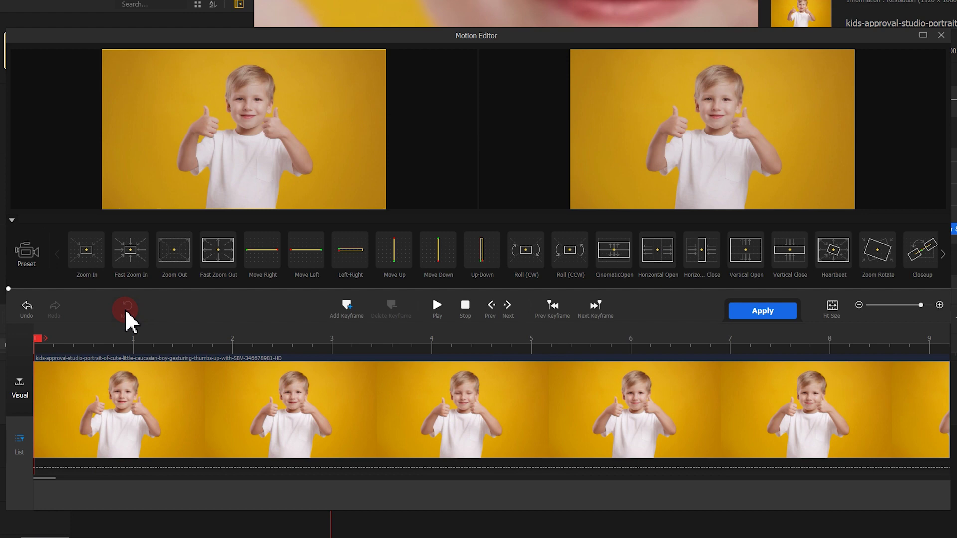